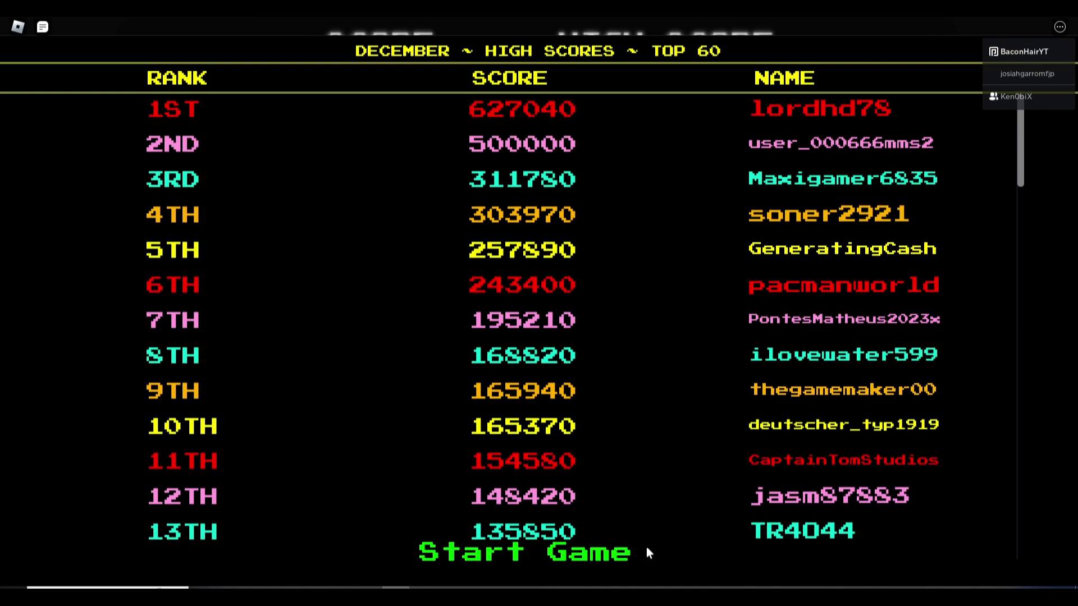
{"action": "left_click", "coordinate": [647, 550]}
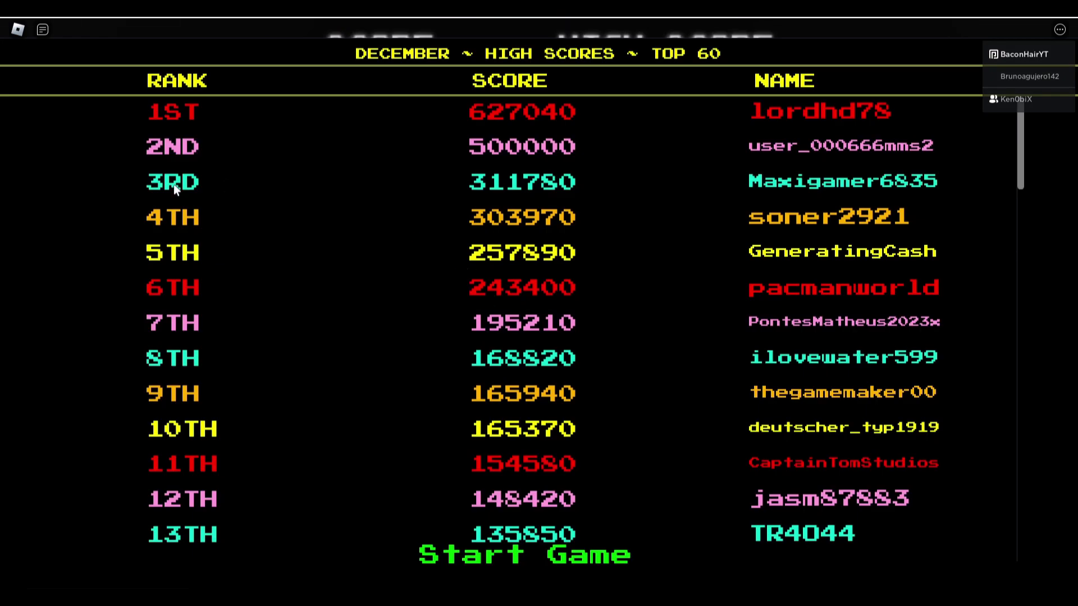
- Start a new Pac-Man game from the high score screen
{"action": "left_click", "coordinate": [552, 557]}
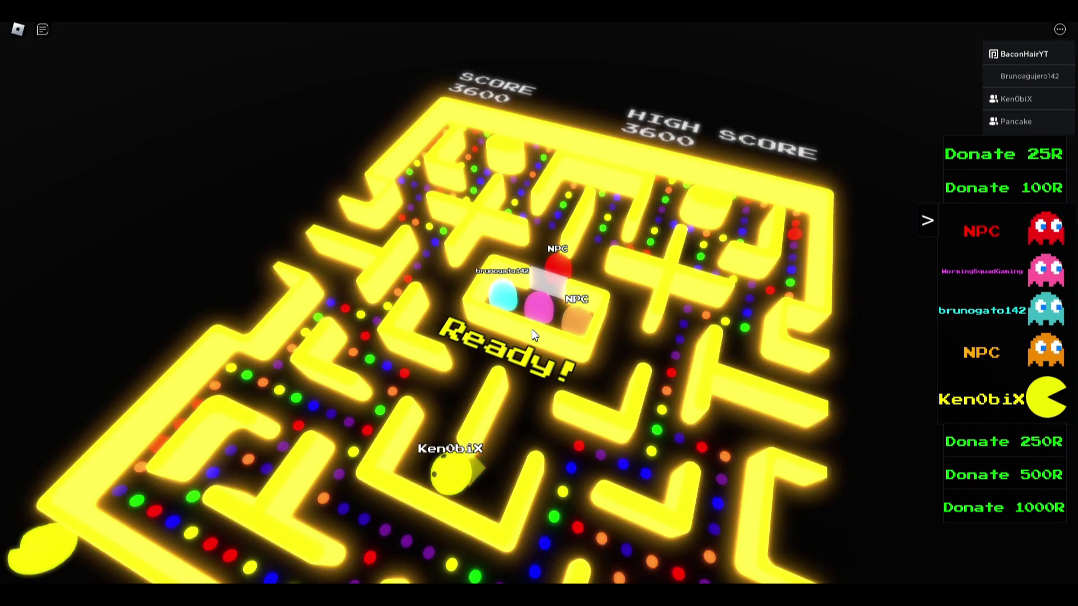
- Toggle another player's list menu, then steer Pac-Man through the junction to eat the corner power pellet
{"action": "left_click", "coordinate": [1034, 121]}
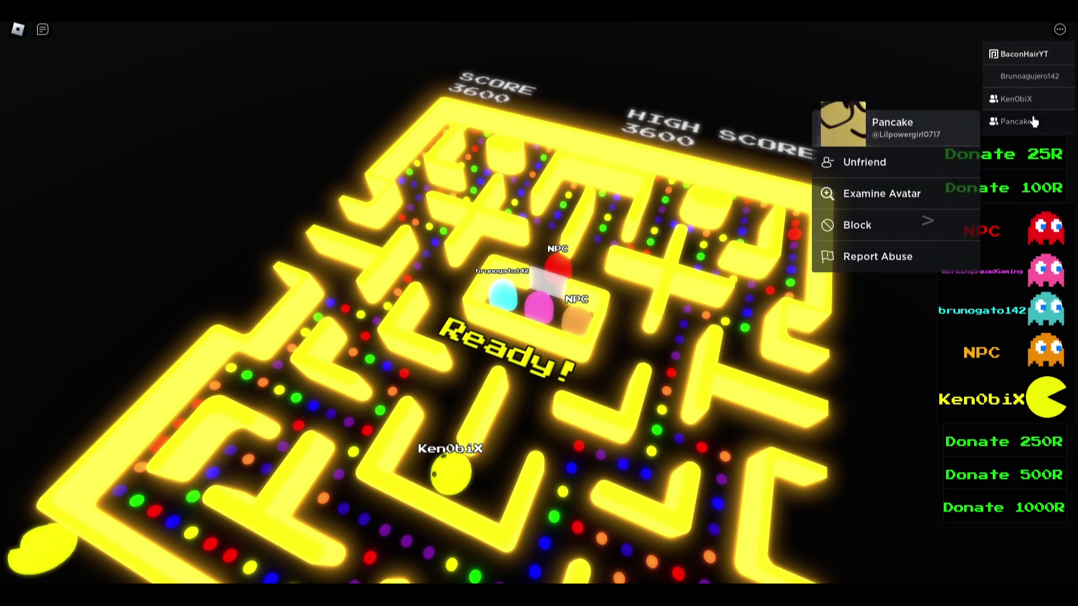
{"action": "left_click", "coordinate": [1034, 121]}
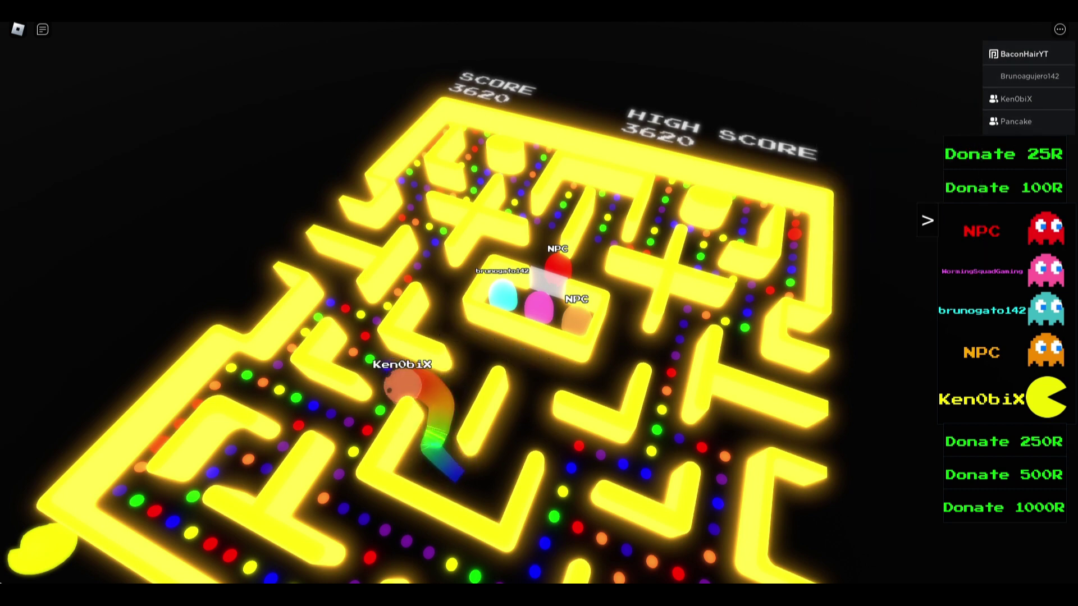
{"action": "key", "text": "s"}
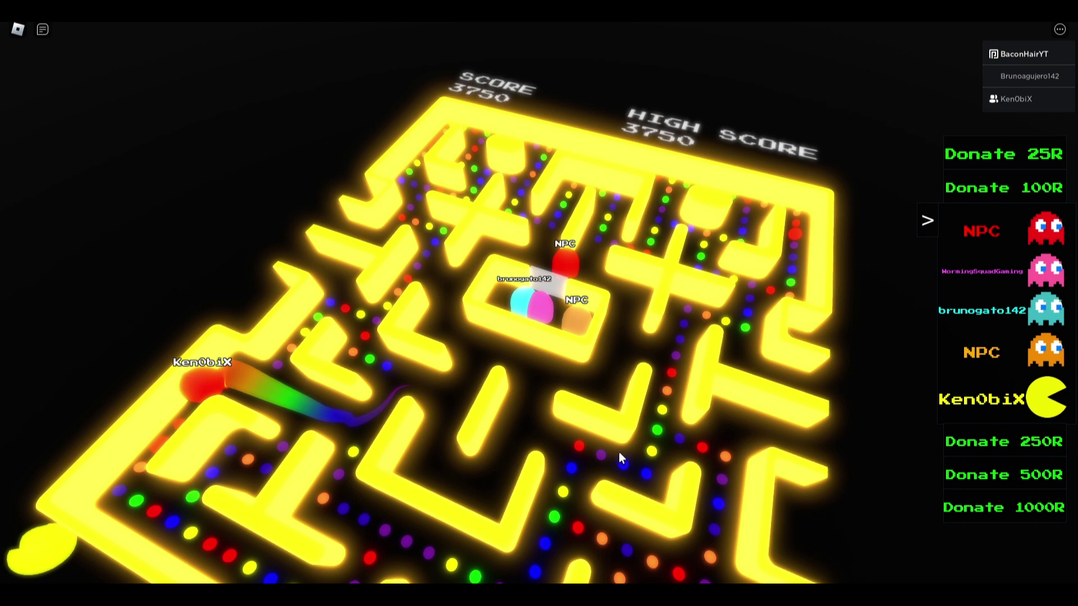
{"action": "key", "text": "d"}
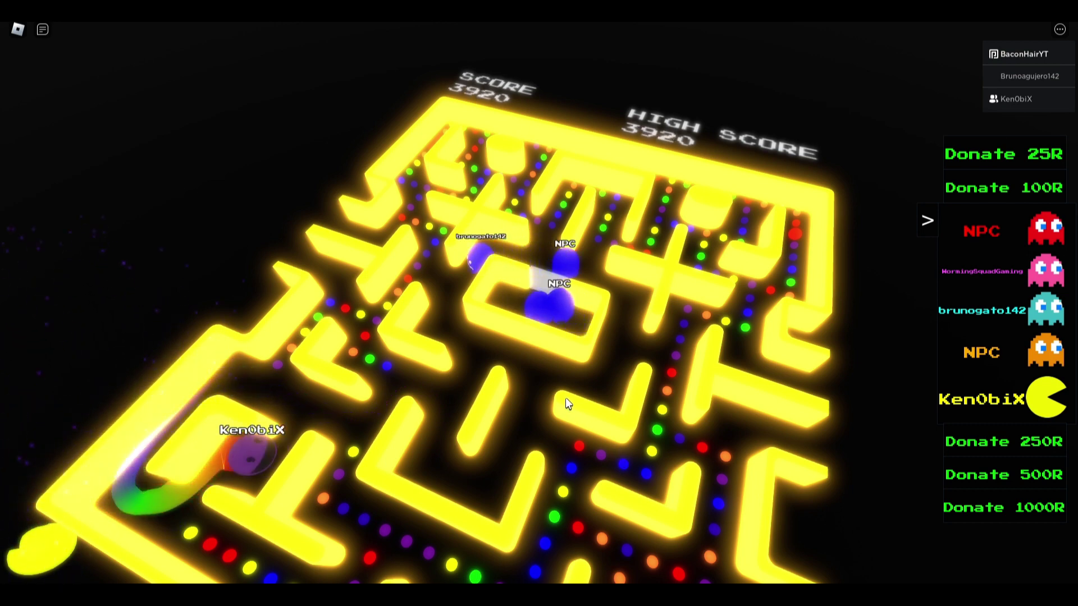
{"action": "key", "text": "s"}
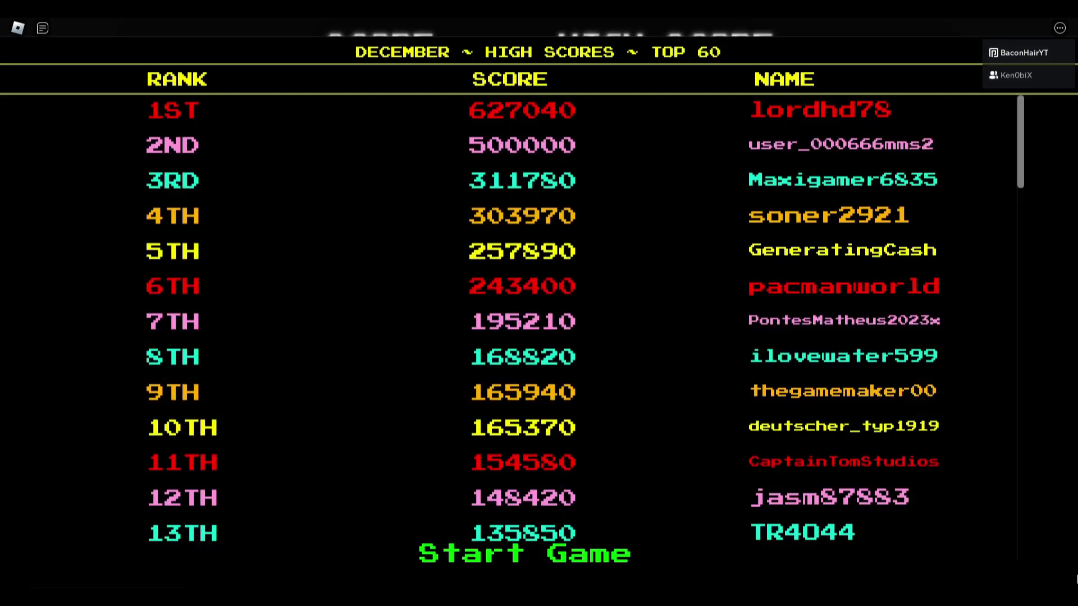
- Start the next game and dismiss character selection to enter the pink-and-cyan maze
{"action": "left_click", "coordinate": [589, 560]}
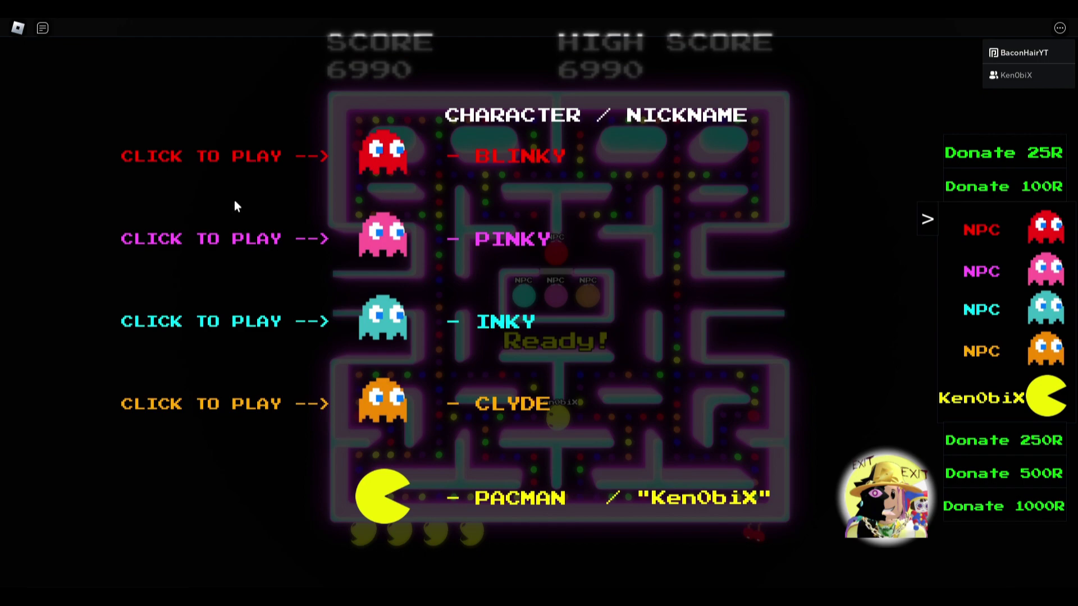
{"action": "left_click", "coordinate": [251, 160]}
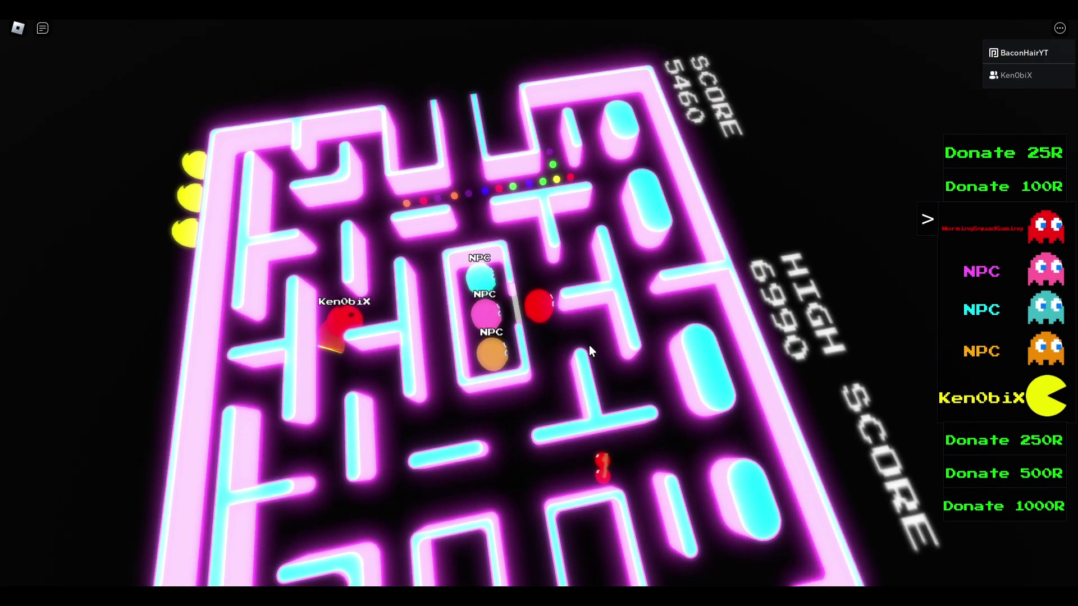
- Steer Pac-Man up the left corridor and play on until Game Over at 14420
{"action": "key", "text": "d"}
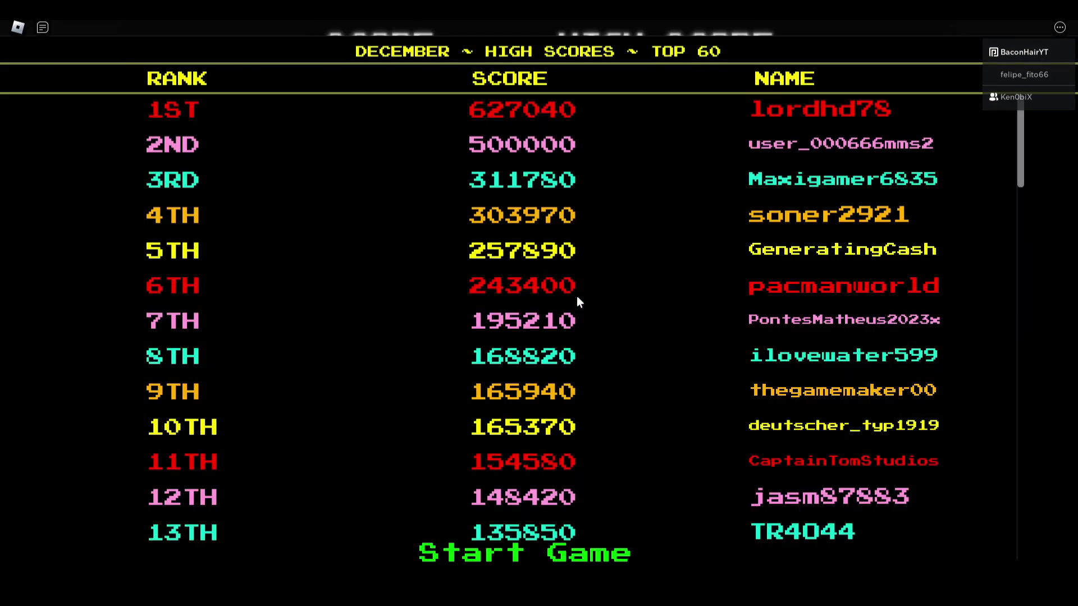
- Start the next game and skip character selection to load the cyan maze
{"action": "left_click", "coordinate": [595, 562]}
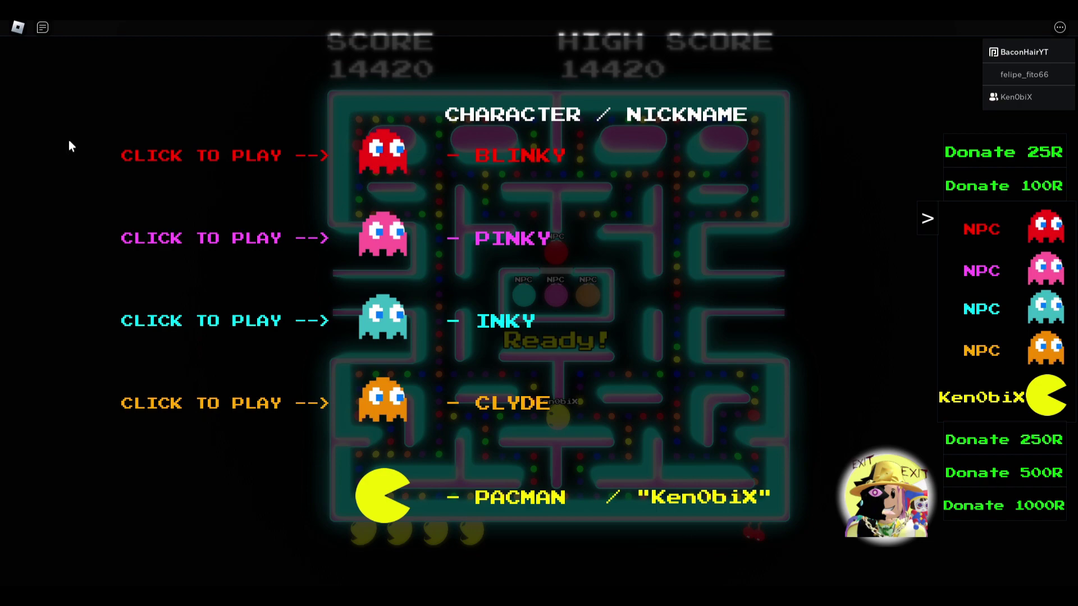
{"action": "left_click", "coordinate": [142, 152]}
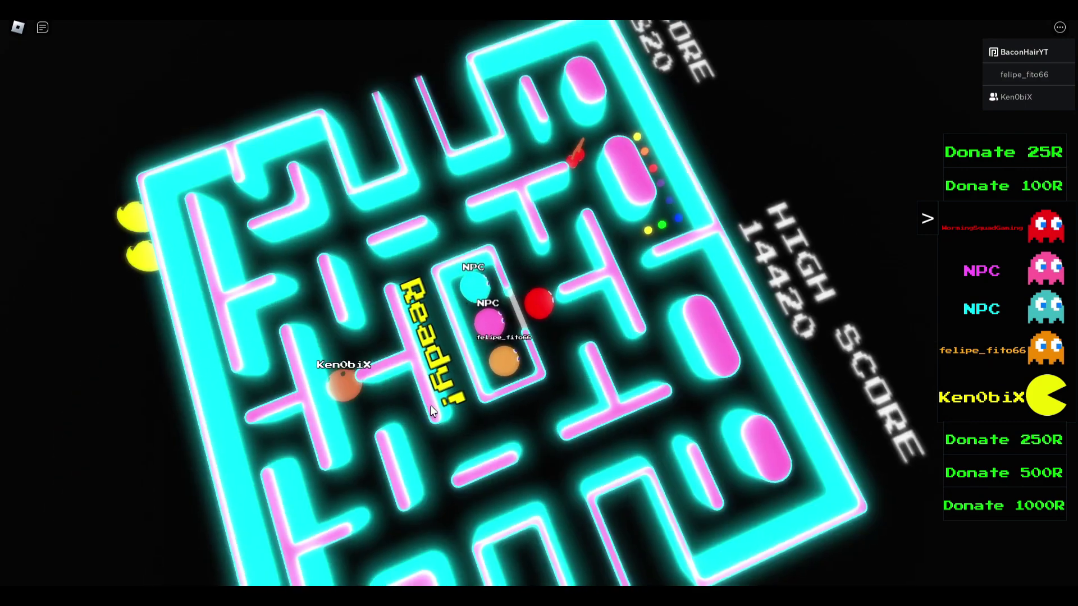
- Move Pac-Man along the cyan-maze corridor until Game Over at 2820
{"action": "key", "text": "w"}
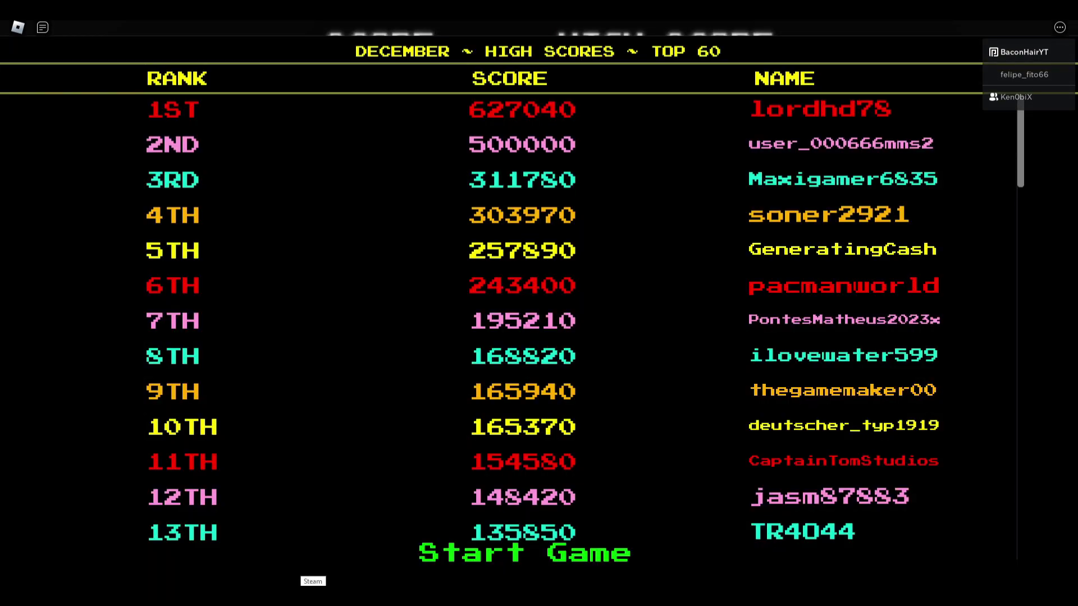
- Start another game from the high scores and wait on character selection
{"action": "left_click", "coordinate": [552, 578]}
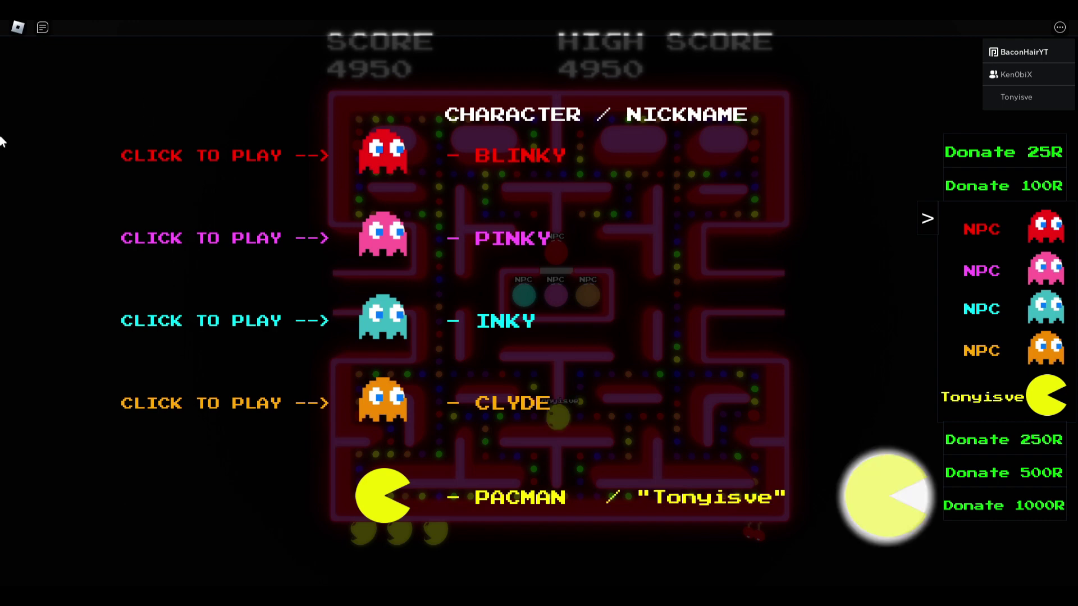
- Leave character selection and rotate the camera about half a turn around the red maze
{"action": "left_click", "coordinate": [305, 154]}
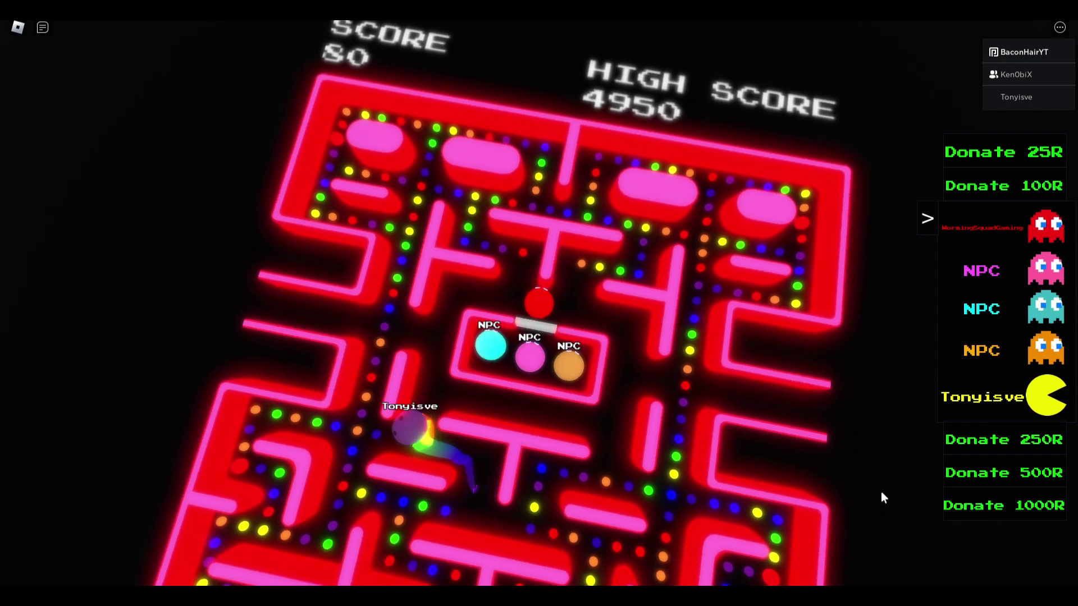
{"action": "right_click", "coordinate": [595, 364]}
{"action": "key", "text": "Left"}
{"action": "key", "text": "Left"}
{"action": "key", "text": "Left"}
{"action": "key", "text": "Left"}
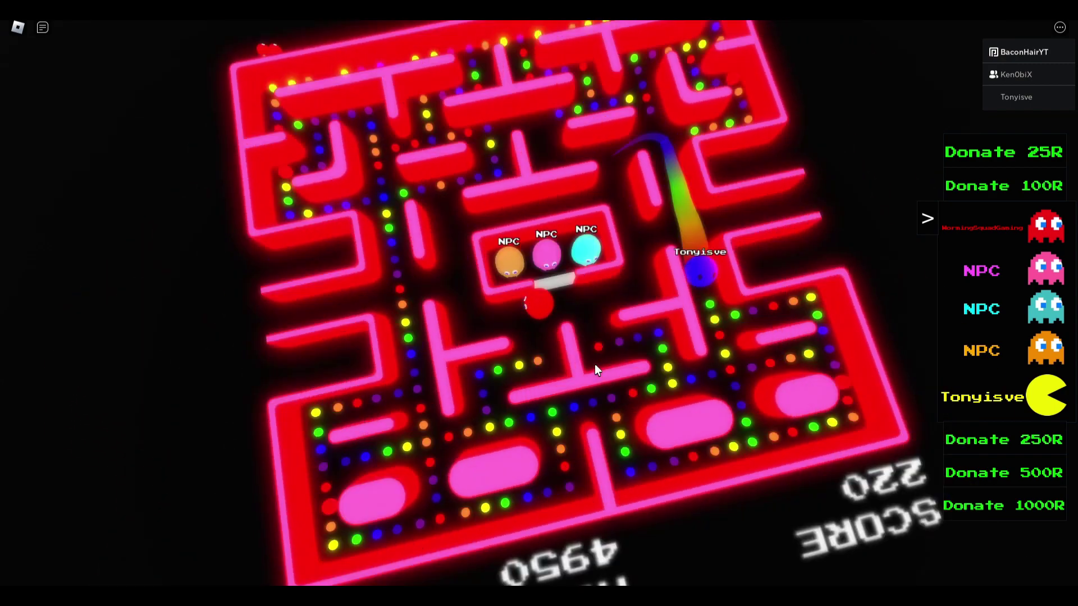